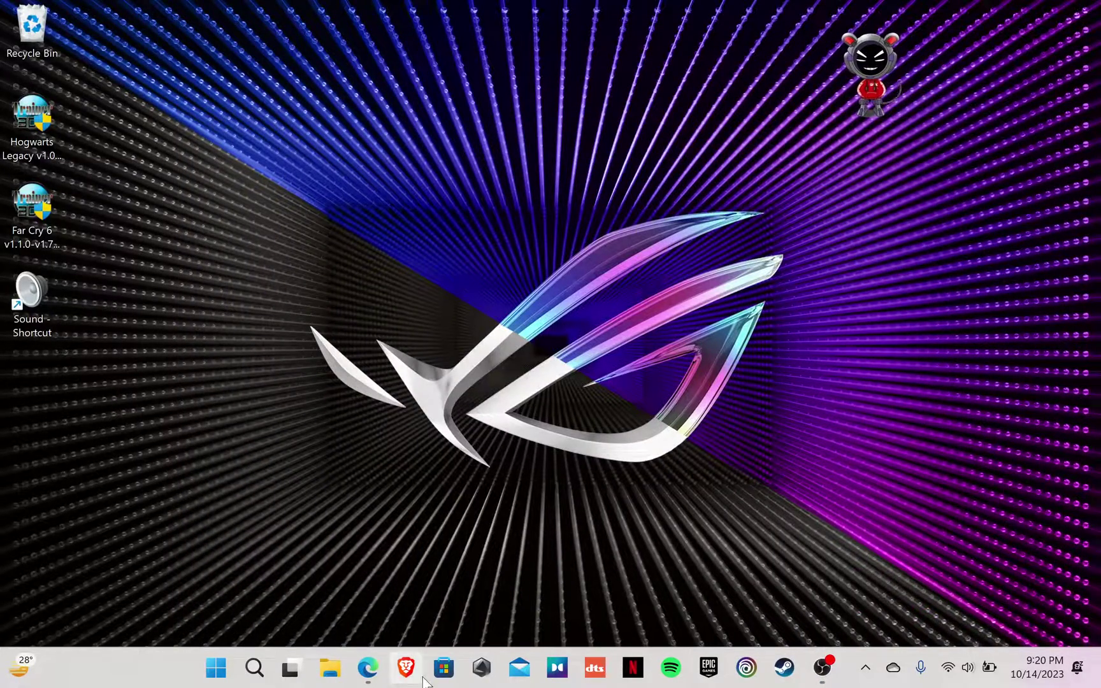
# Search Microsoft Store for 'dolby access' and open the Dolby Access app page.
pyautogui.click(443, 668)
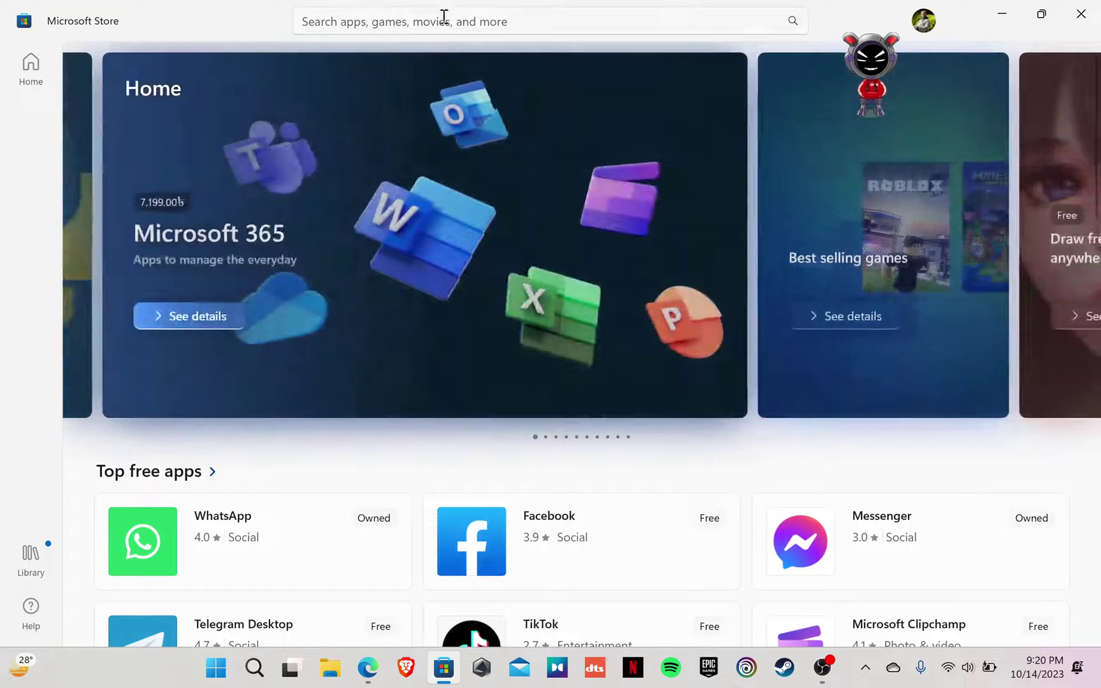
pyautogui.click(444, 23)
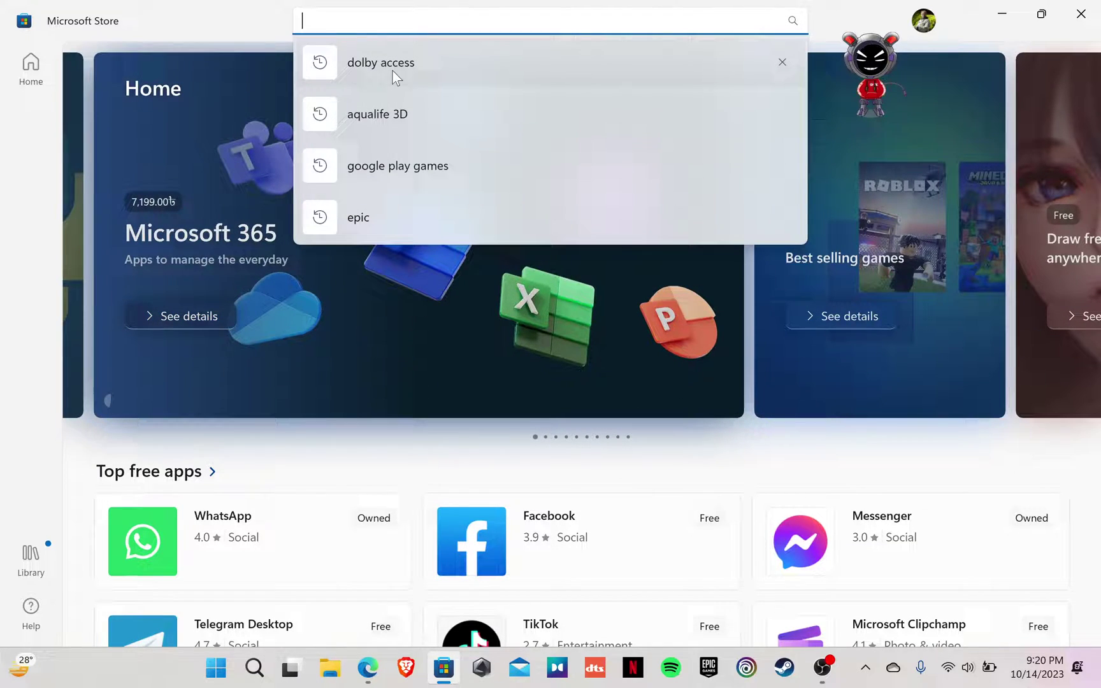
pyautogui.click(438, 59)
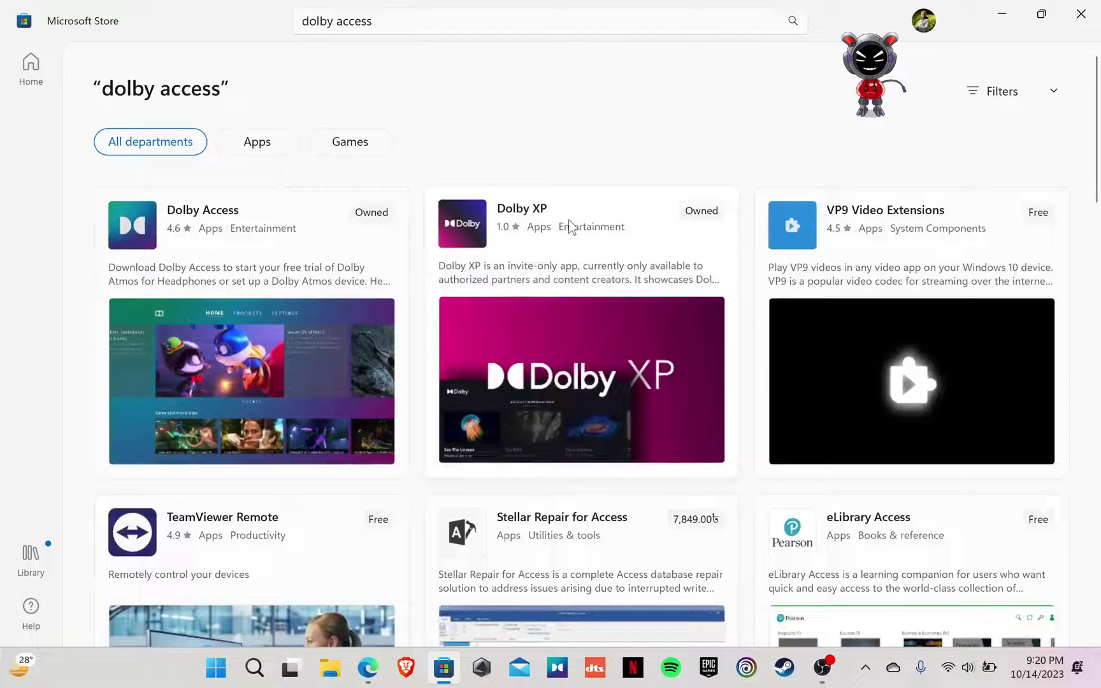
pyautogui.click(230, 232)
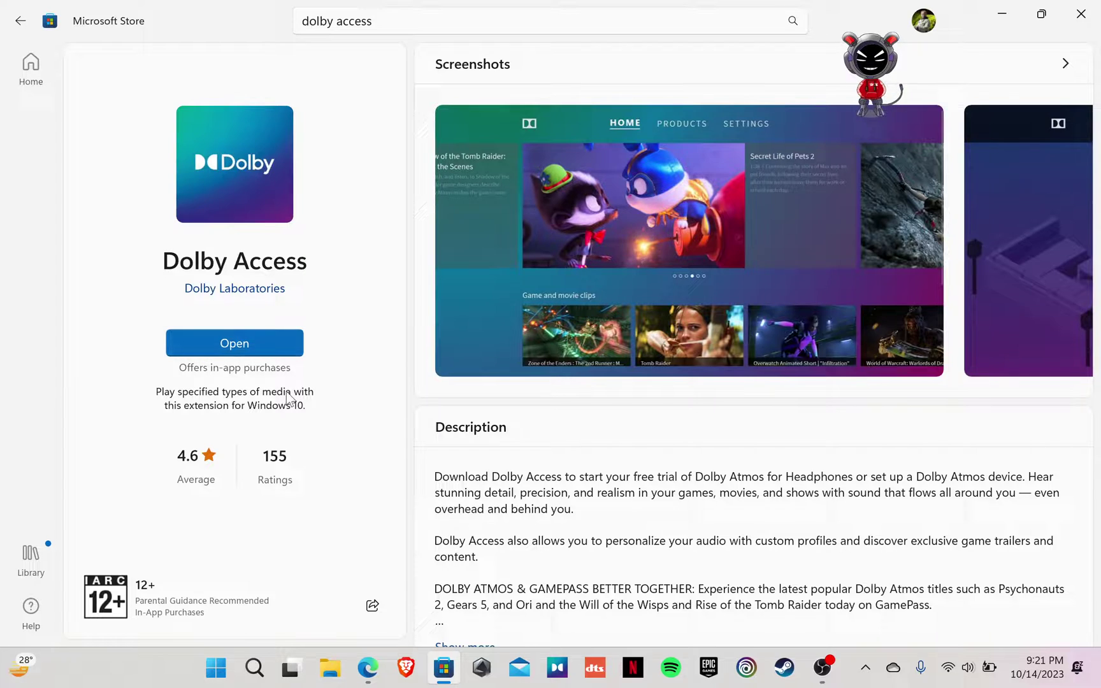
# Launch Dolby Access and view the Dolby Vision product's notice that extensions are required.
pyautogui.click(249, 349)
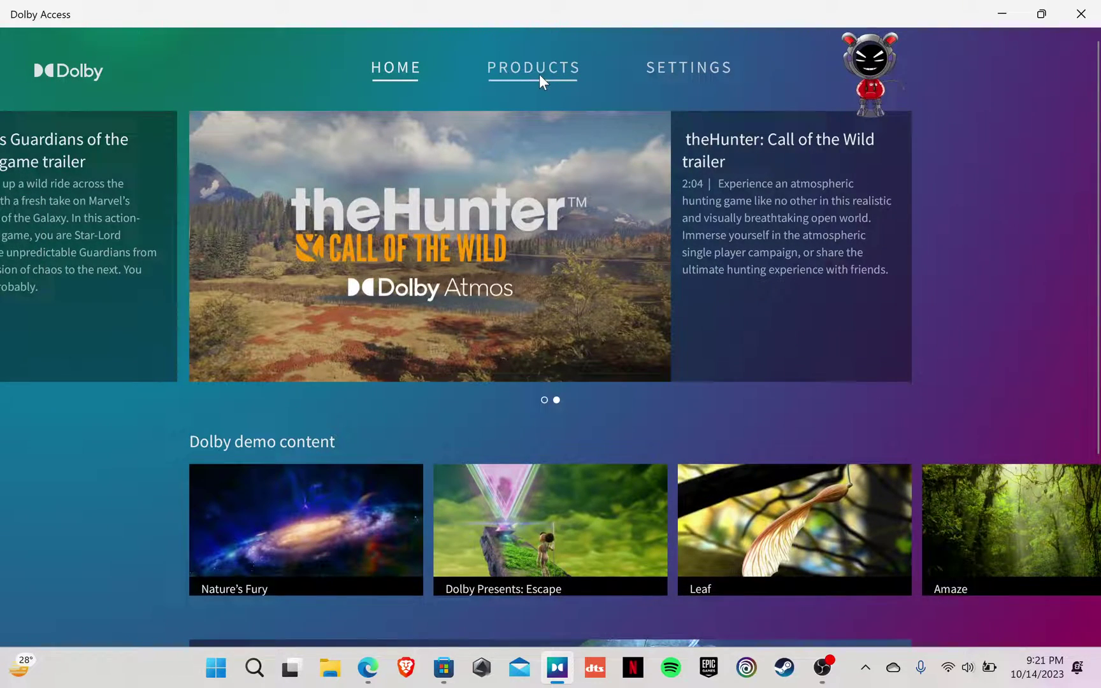
pyautogui.click(538, 74)
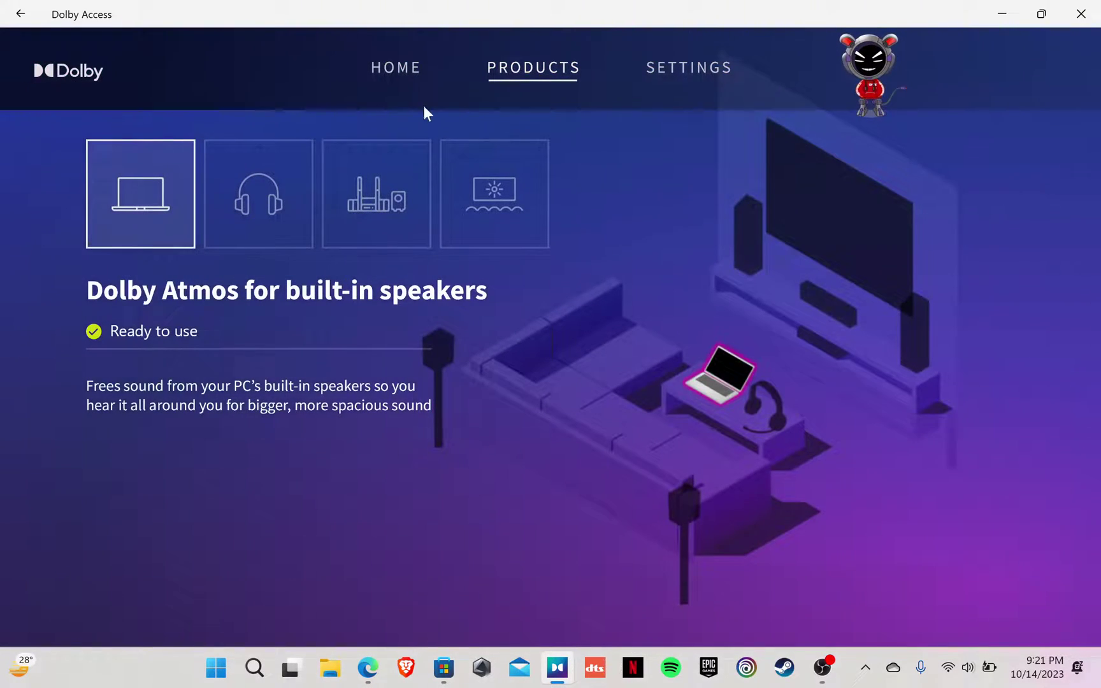
pyautogui.click(498, 195)
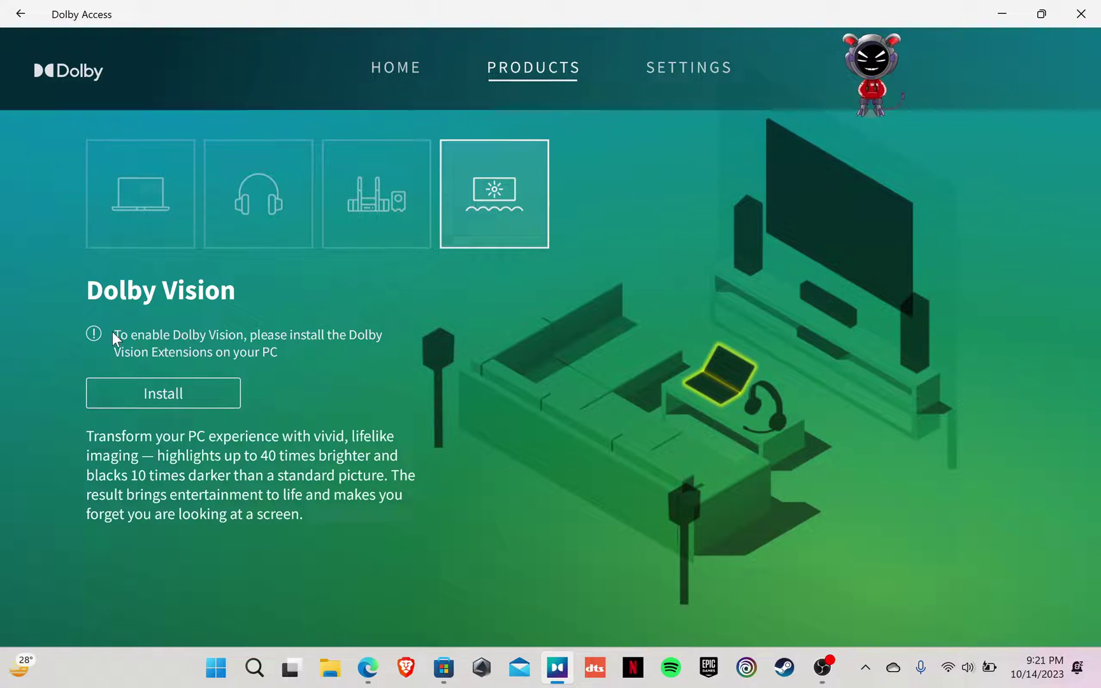
pyautogui.moveTo(112, 333); pyautogui.dragTo(385, 337)
# Get the Dolby Vision Extensions from Dolby Access and start their install in the Store.
pyautogui.click(207, 492)
pyautogui.click(172, 394)
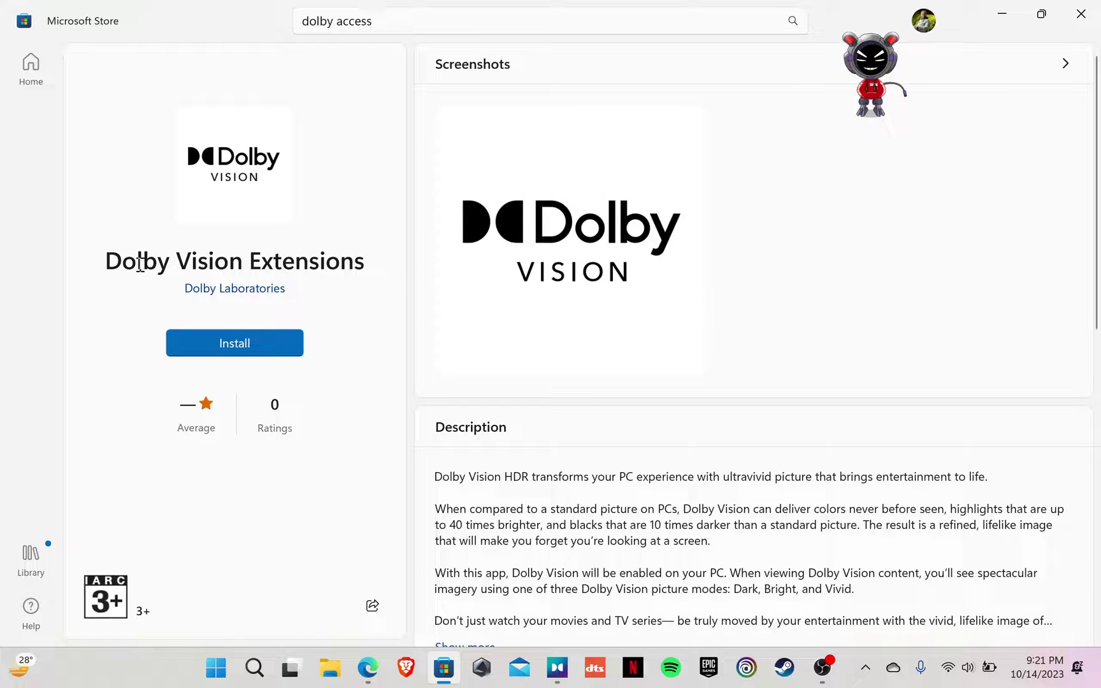
pyautogui.scroll(-4, 715, 285)
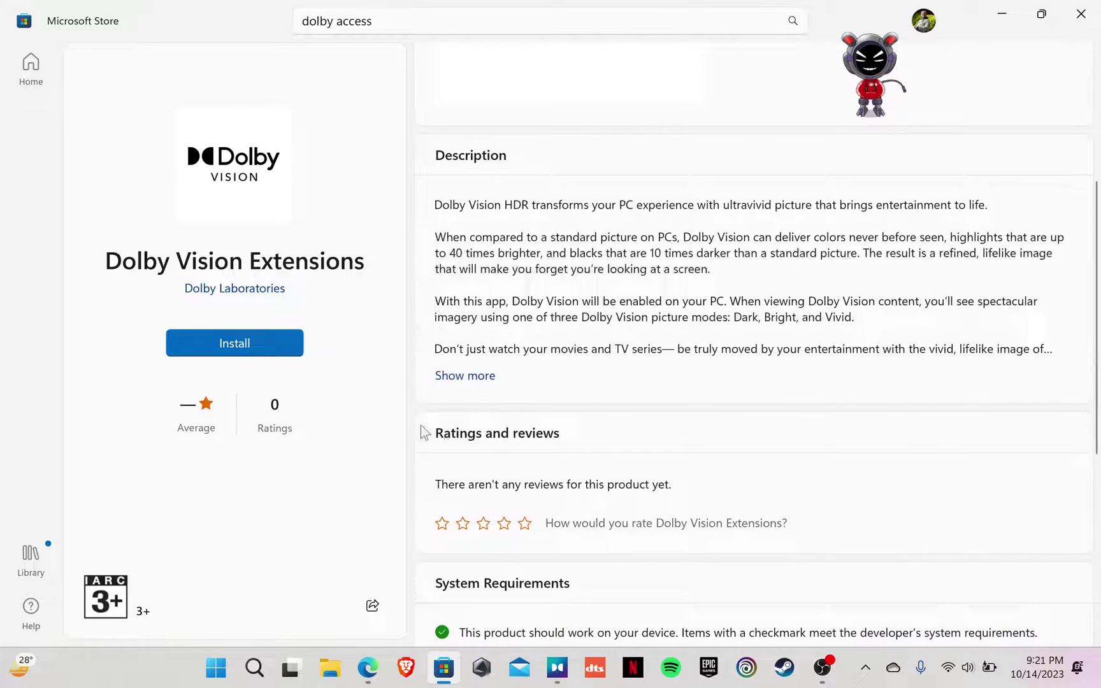
pyautogui.scroll(4, 536, 482)
pyautogui.click(229, 342)
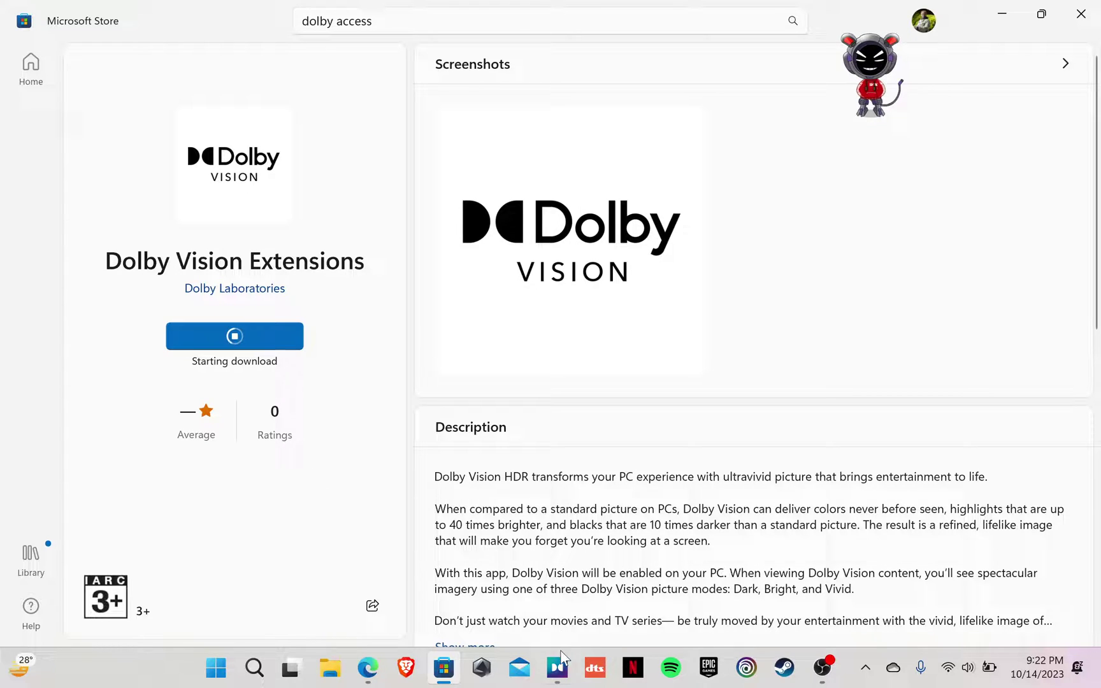
pyautogui.moveTo(557, 668)
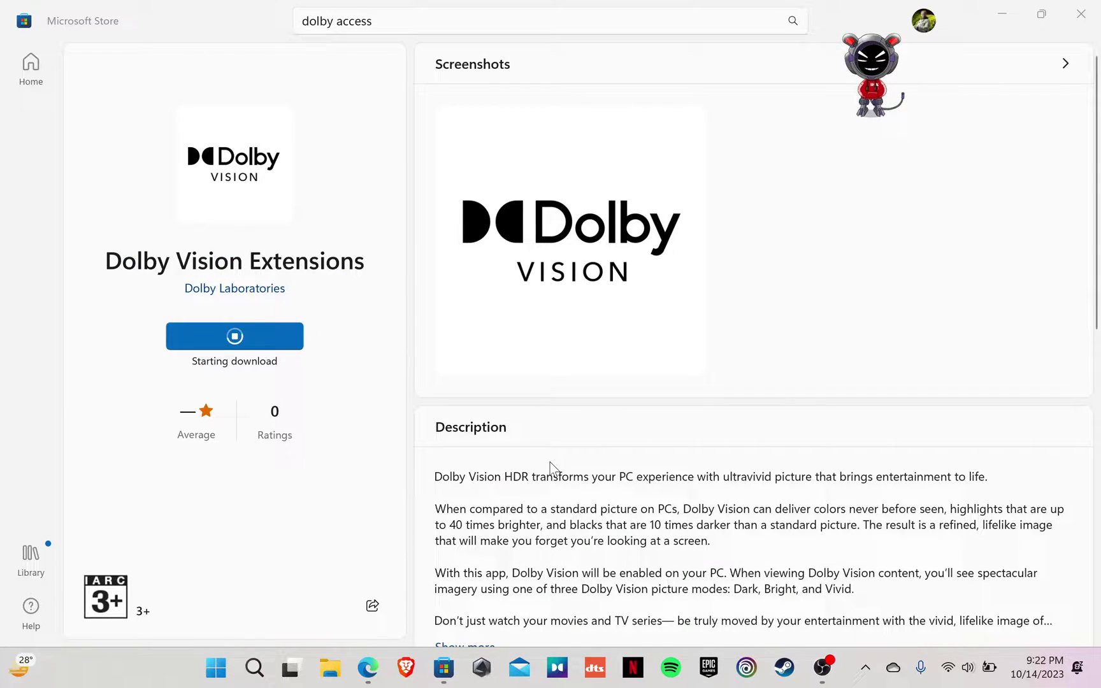
pyautogui.scroll(-7, 552, 468)
pyautogui.scroll(-3, 513, 462)
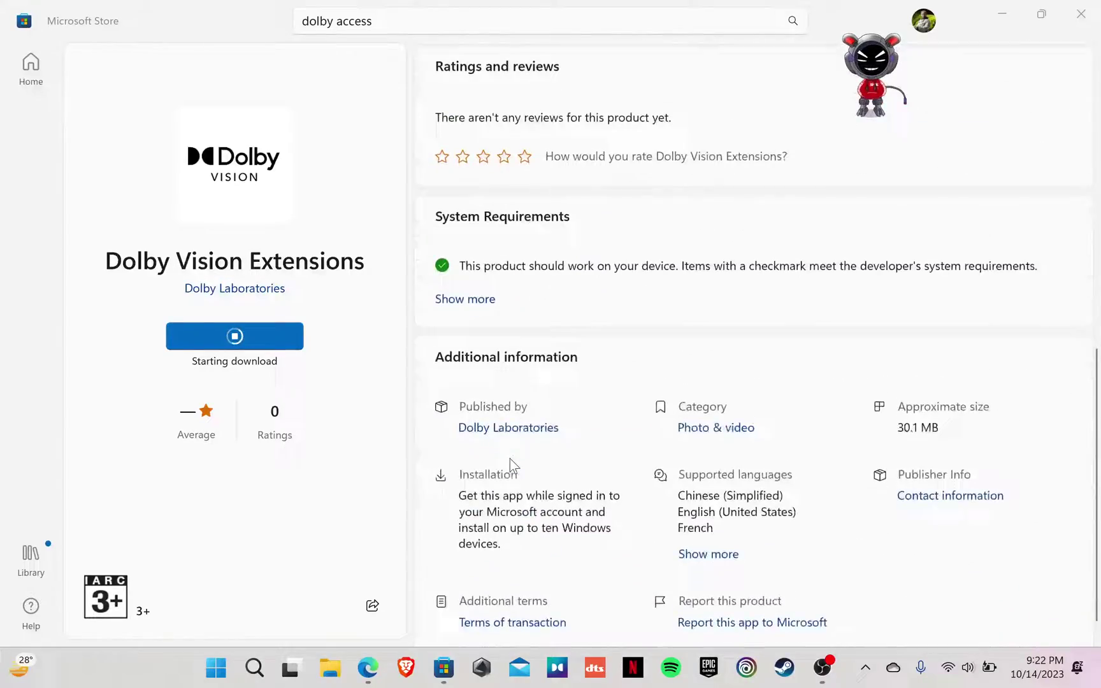
pyautogui.scroll(8, 510, 459)
pyautogui.scroll(-4, 511, 459)
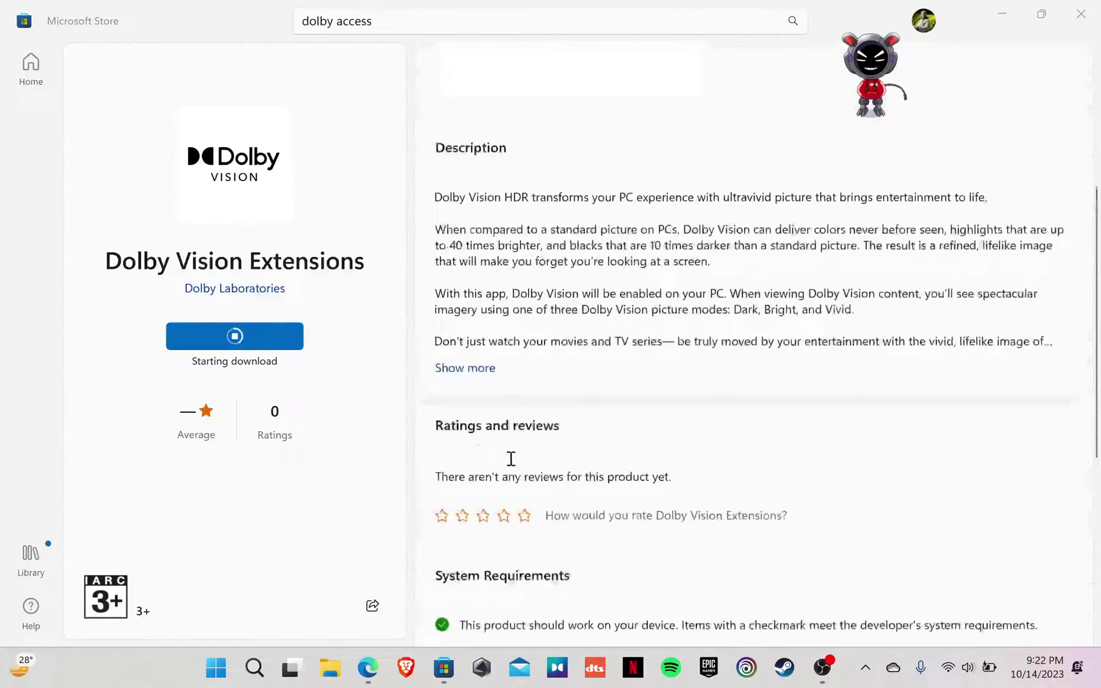
pyautogui.scroll(3, 510, 459)
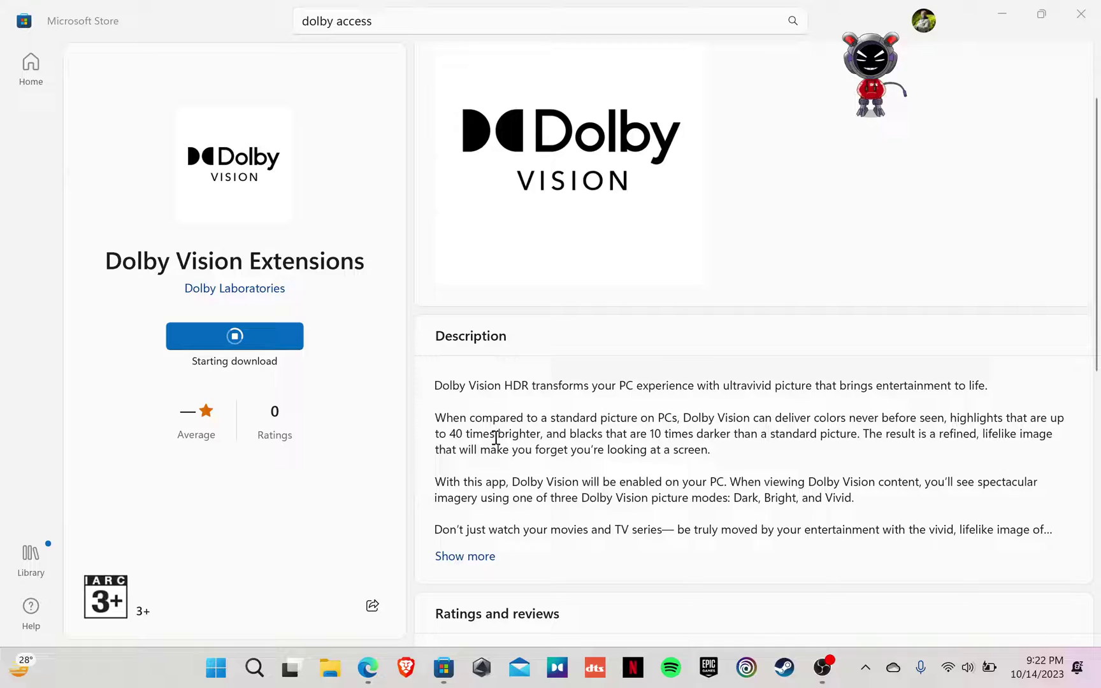
pyautogui.scroll(-10, 511, 447)
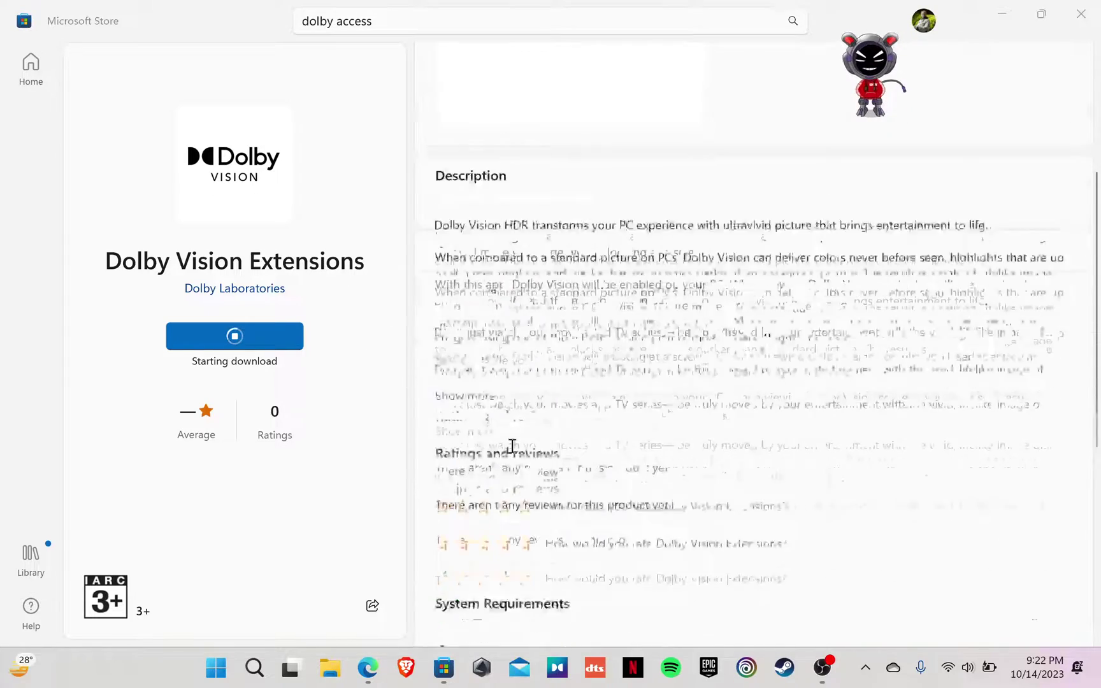
pyautogui.scroll(7, 511, 447)
pyautogui.scroll(4, 509, 447)
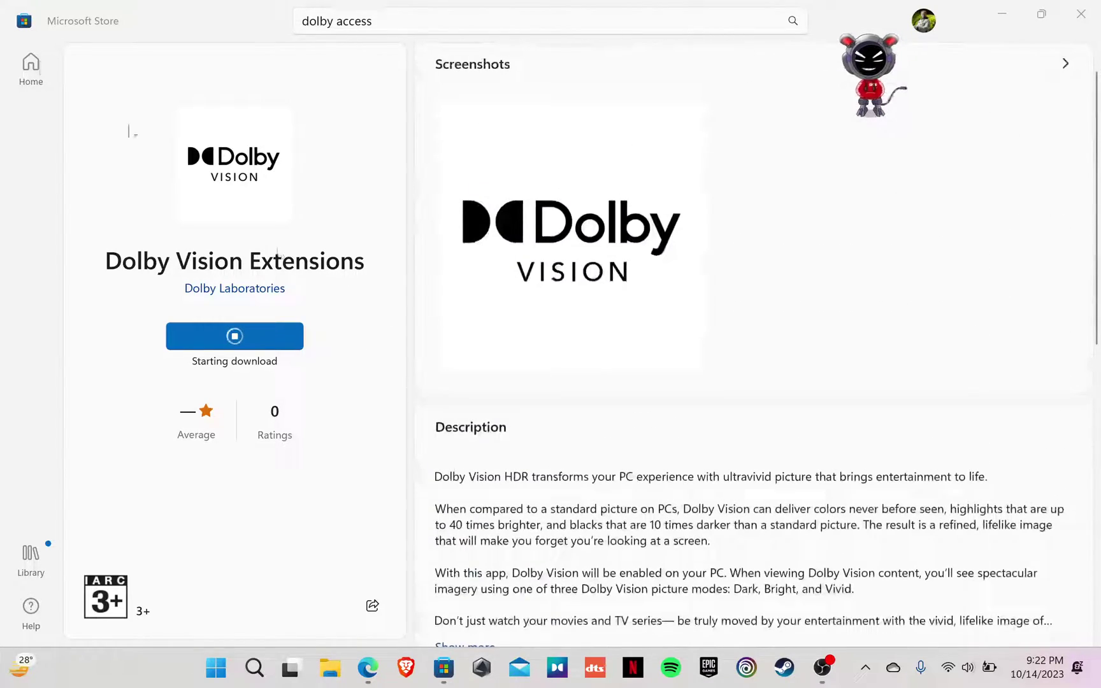
# Go back to Dolby Access's Dolby Vision product and request the extensions install again.
pyautogui.click(31, 69)
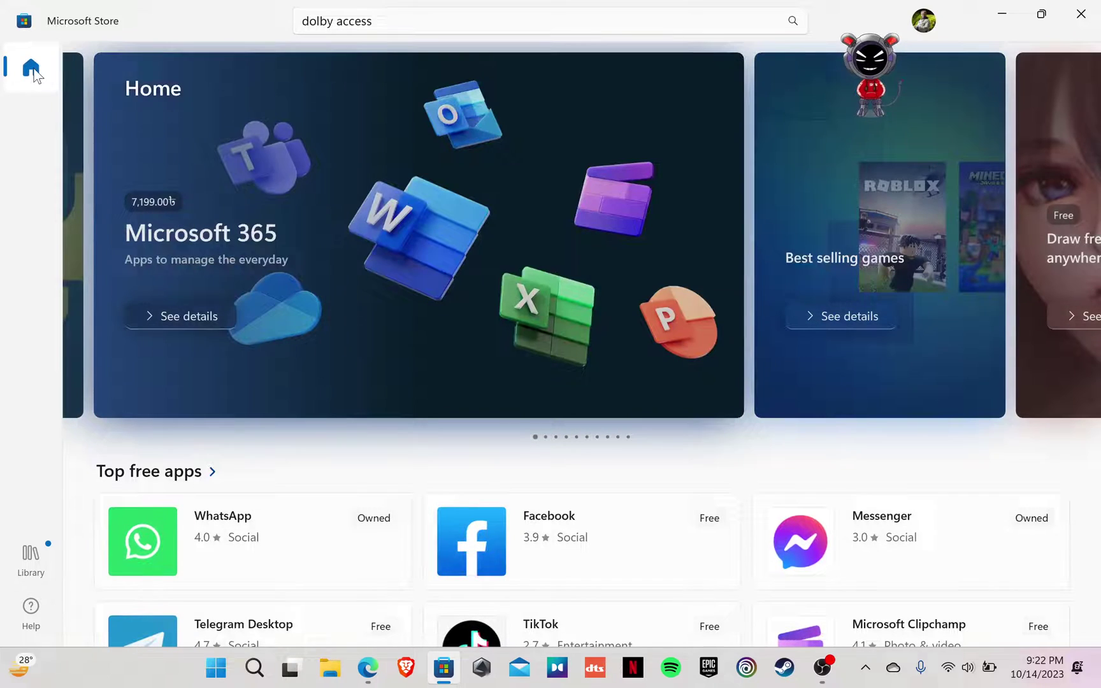
pyautogui.click(556, 669)
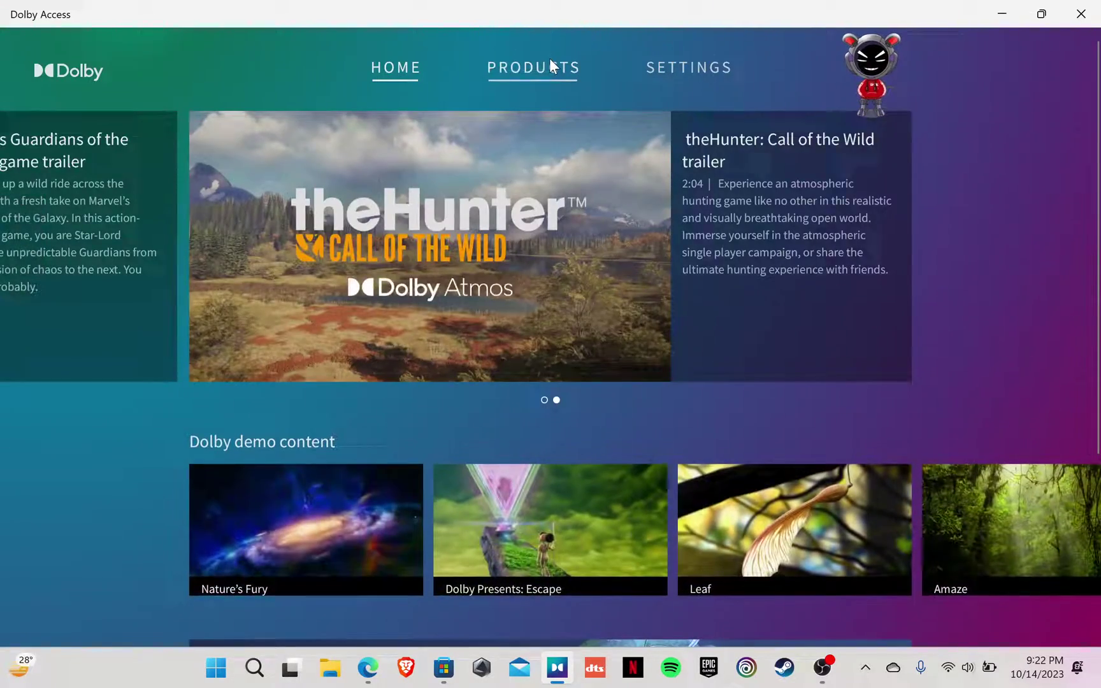
pyautogui.click(550, 61)
pyautogui.click(523, 233)
pyautogui.click(162, 390)
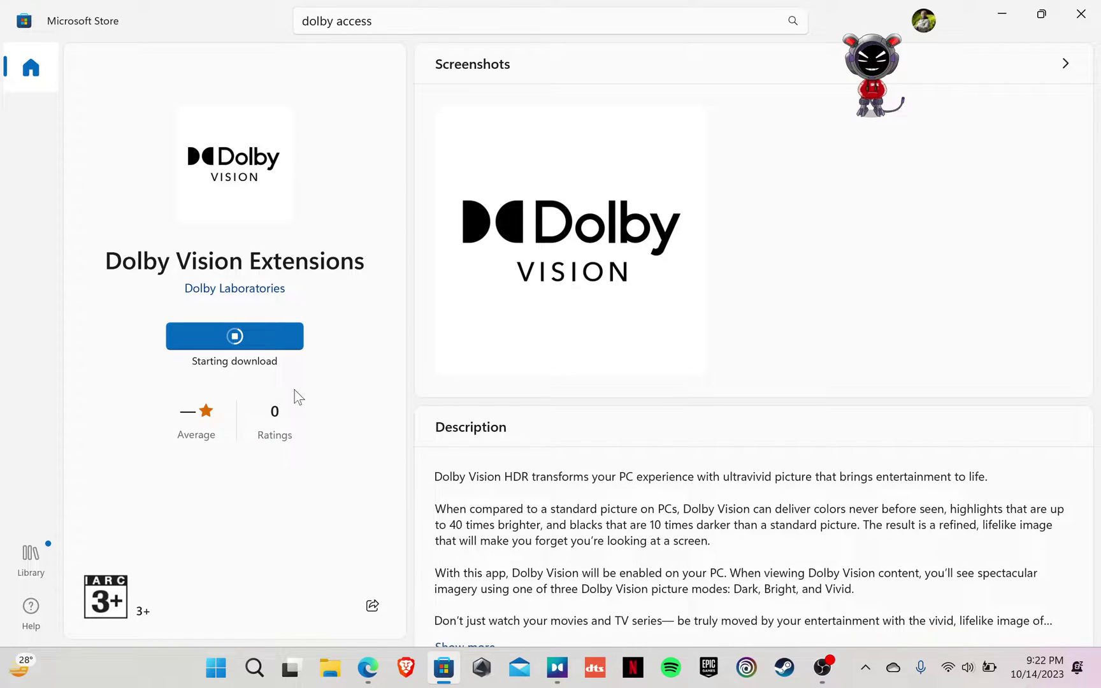
# In the Store Library, choose Download now for the queued Dolby Vision Extensions.
pyautogui.scroll(-10, 544, 457)
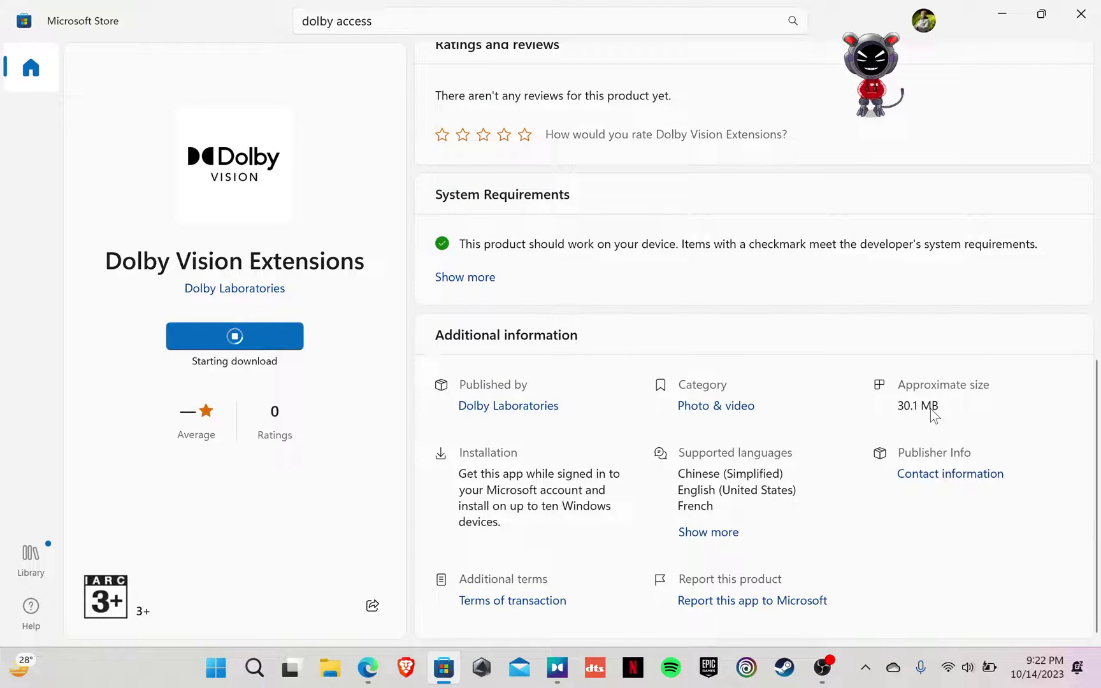
pyautogui.scroll(4, 710, 448)
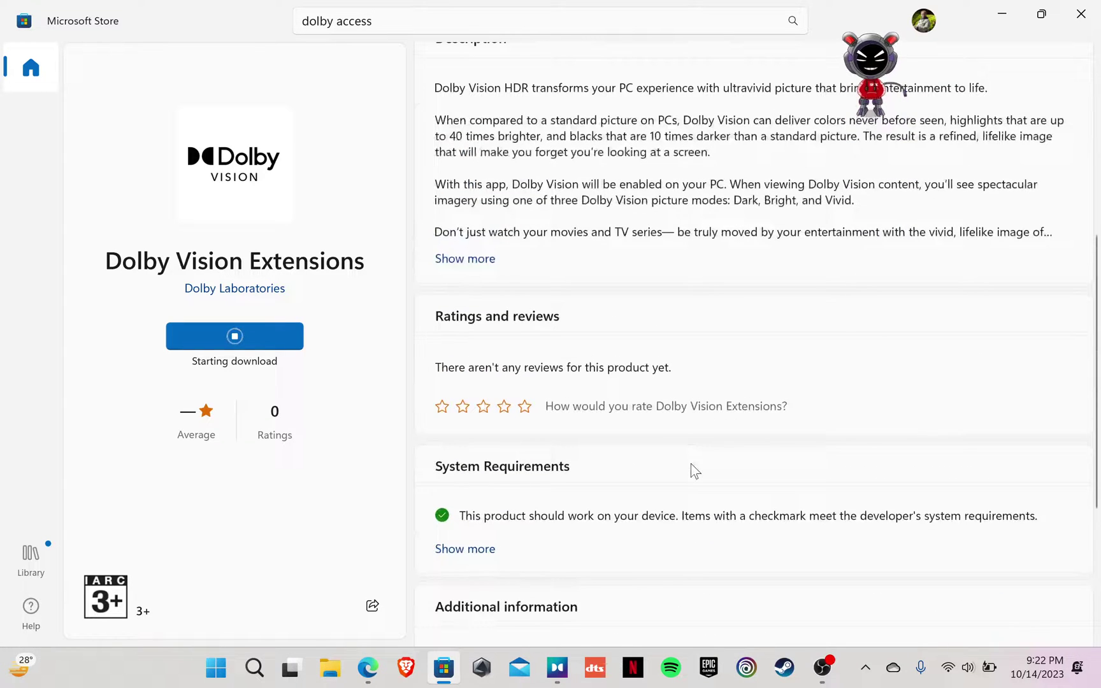
pyautogui.click(23, 558)
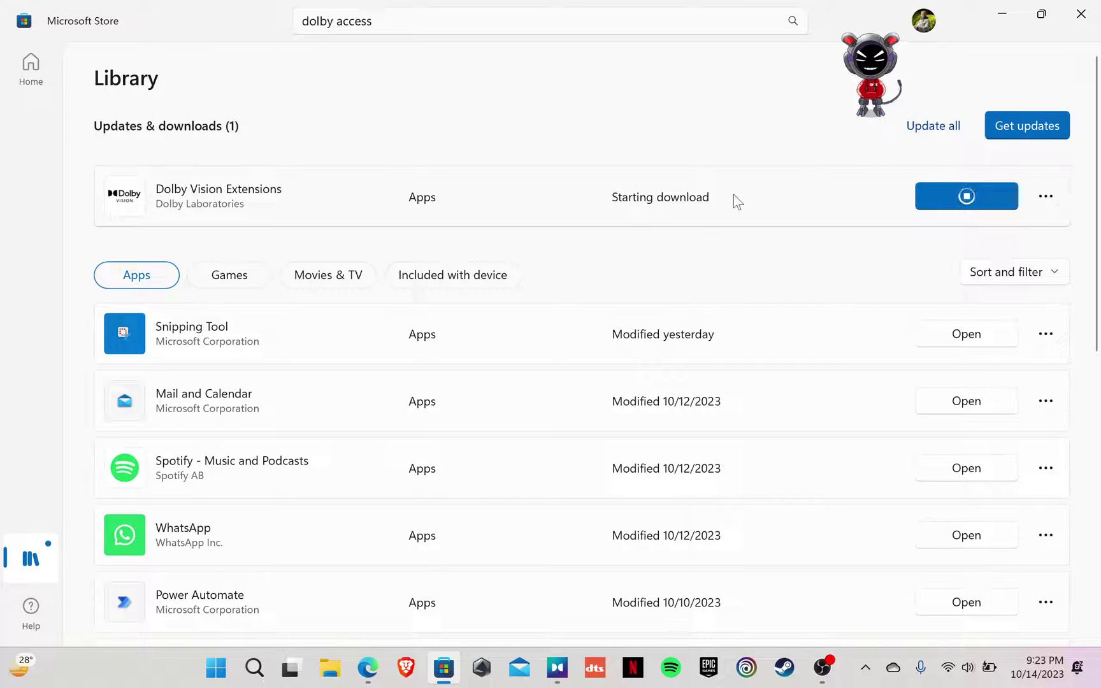
pyautogui.click(1046, 197)
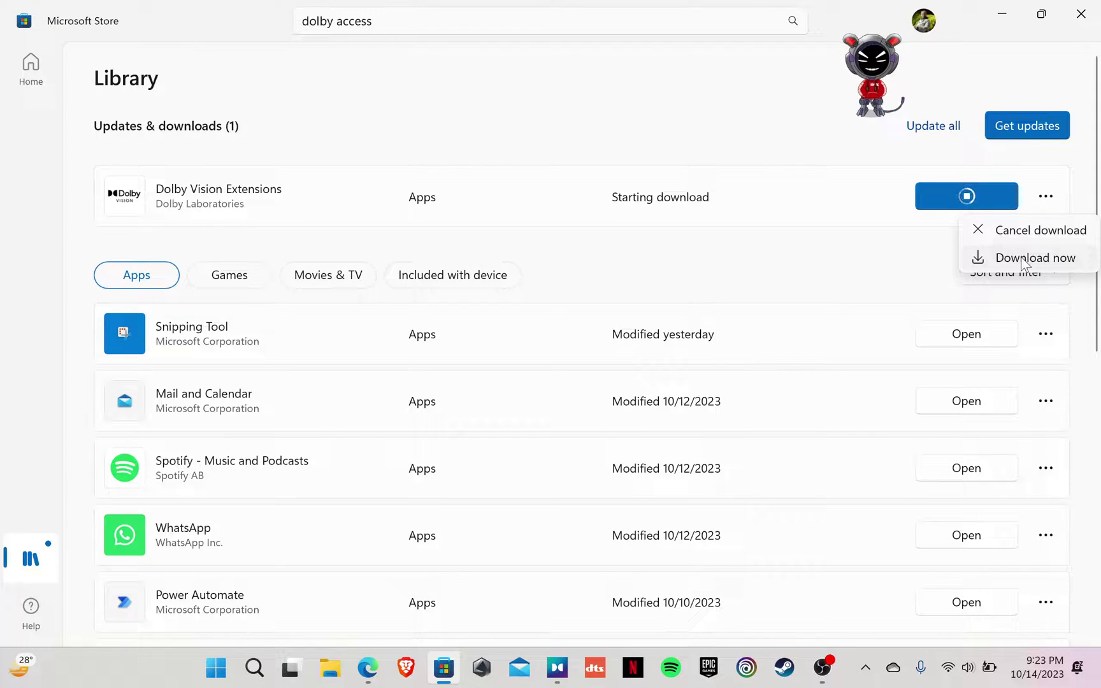
pyautogui.click(981, 260)
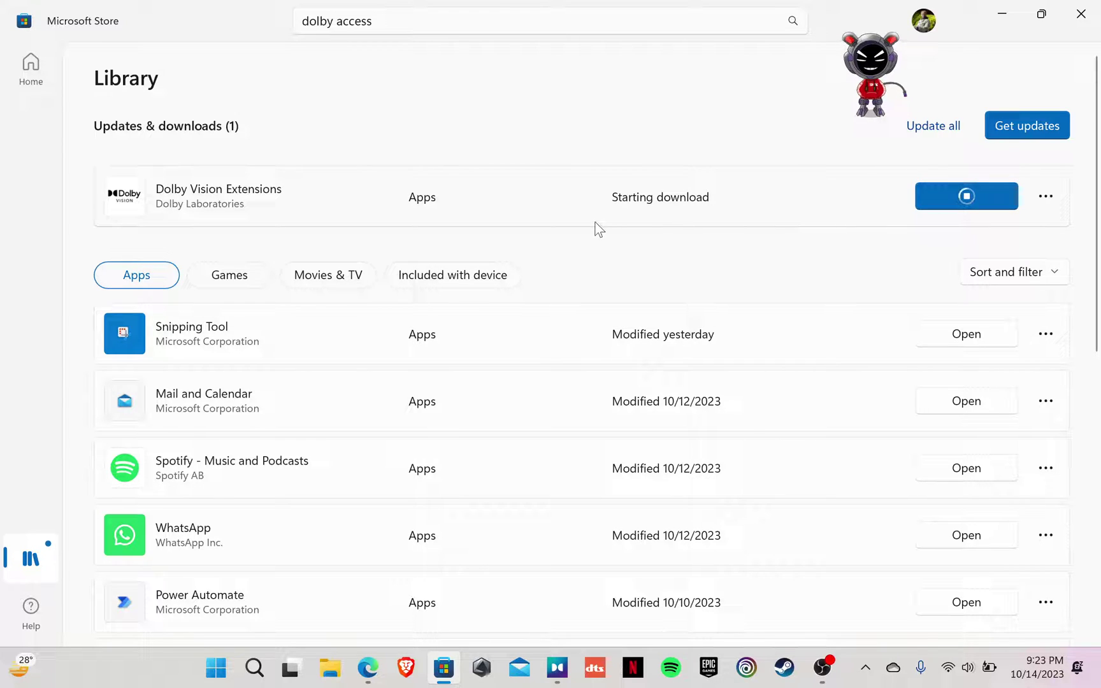
pyautogui.moveTo(653, 203)
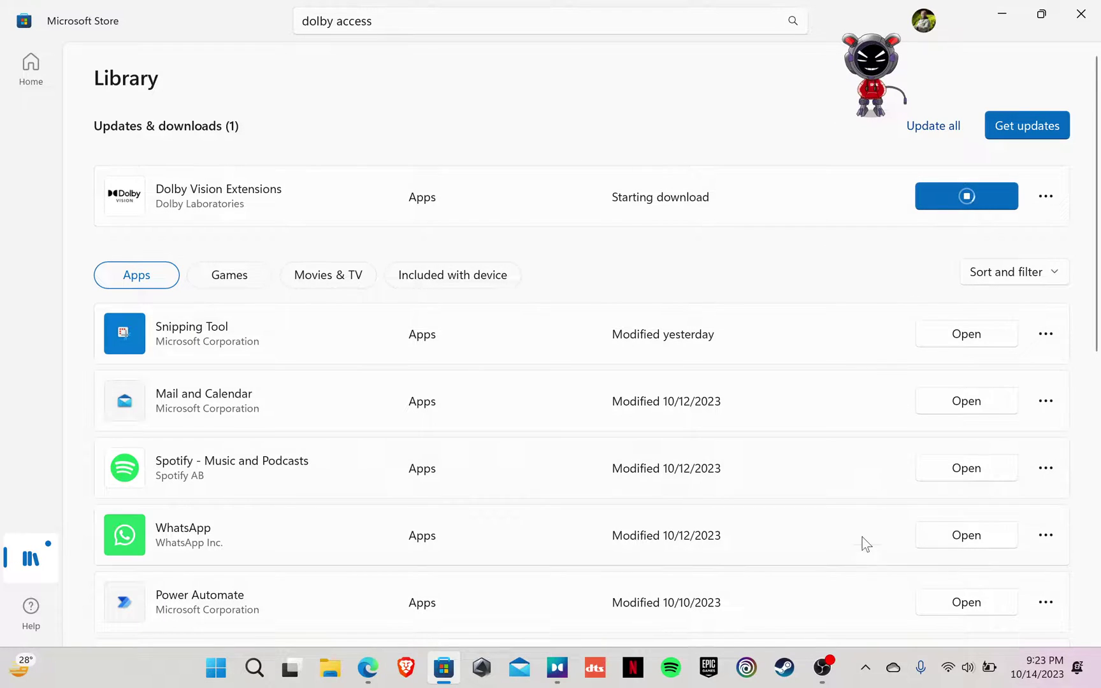
# Bring OBS Studio forward and minimize it again.
pyautogui.click(826, 669)
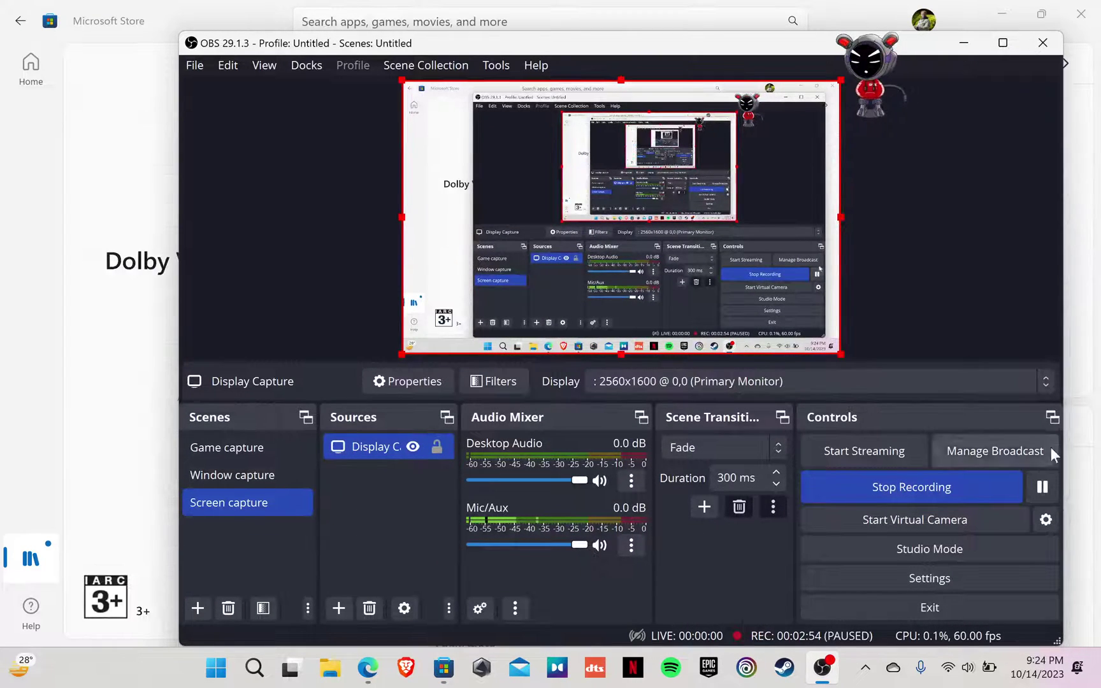
pyautogui.click(963, 43)
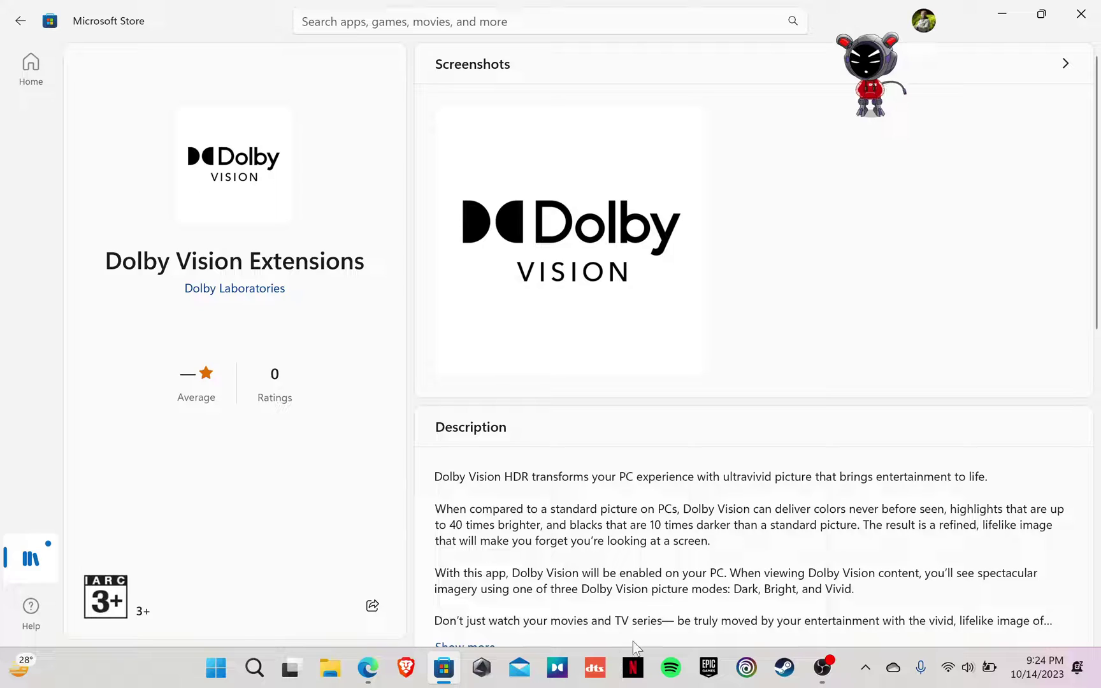
# Close the Store, reopen Dolby Access and confirm Dolby Vision reads Ready to use.
pyautogui.click(1081, 14)
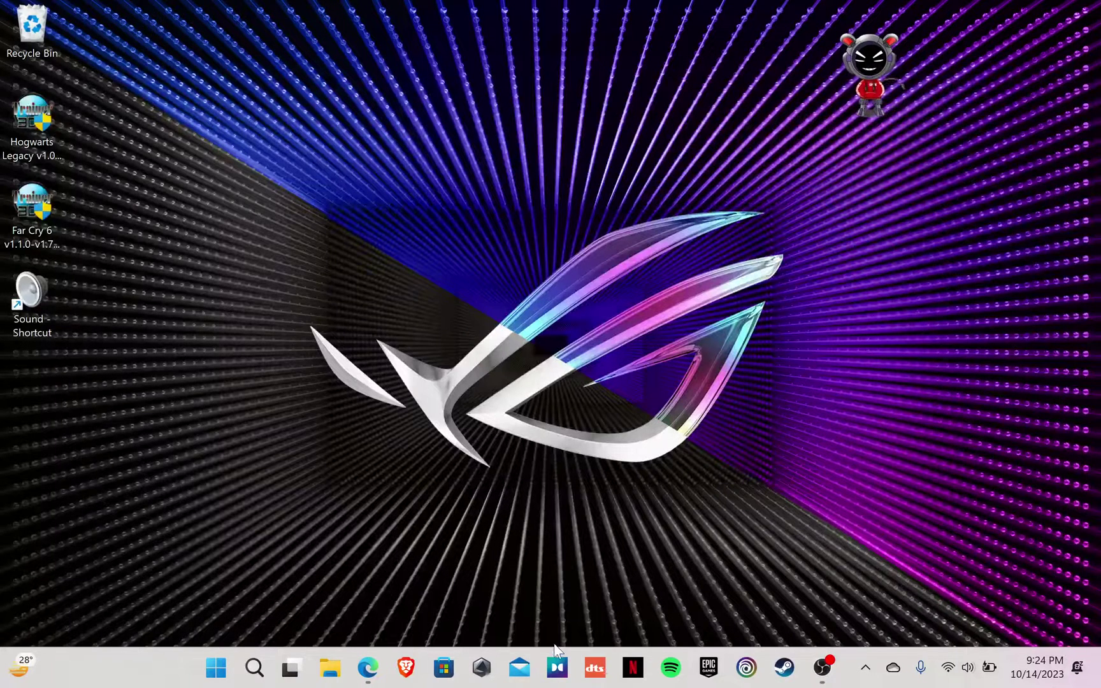
pyautogui.click(559, 668)
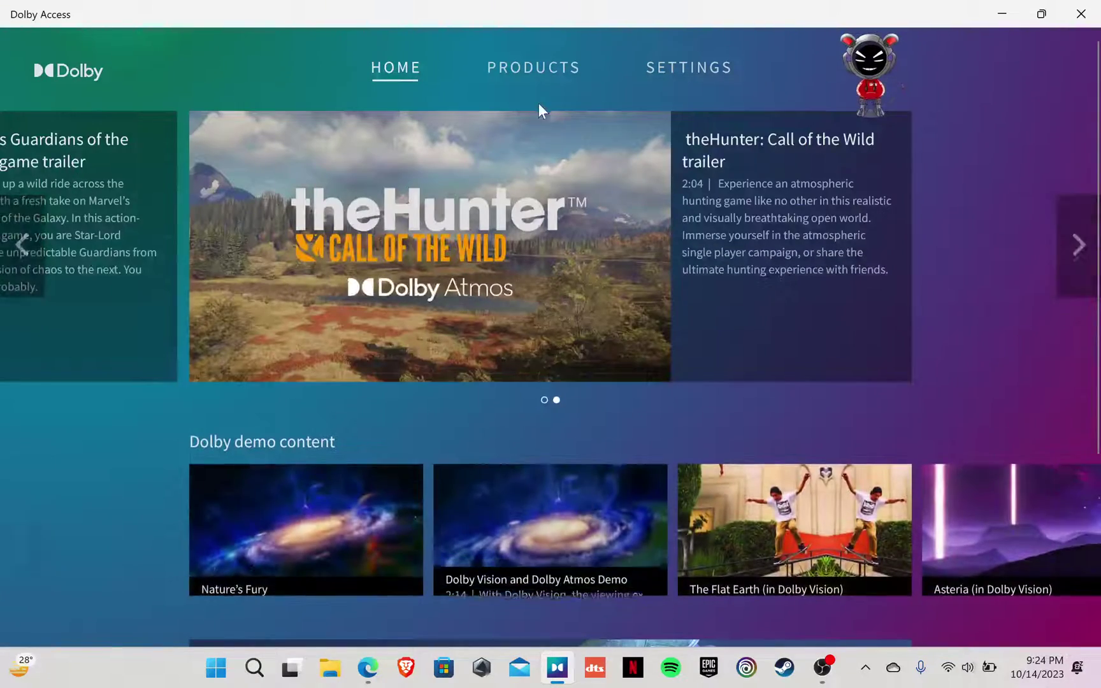
pyautogui.click(515, 57)
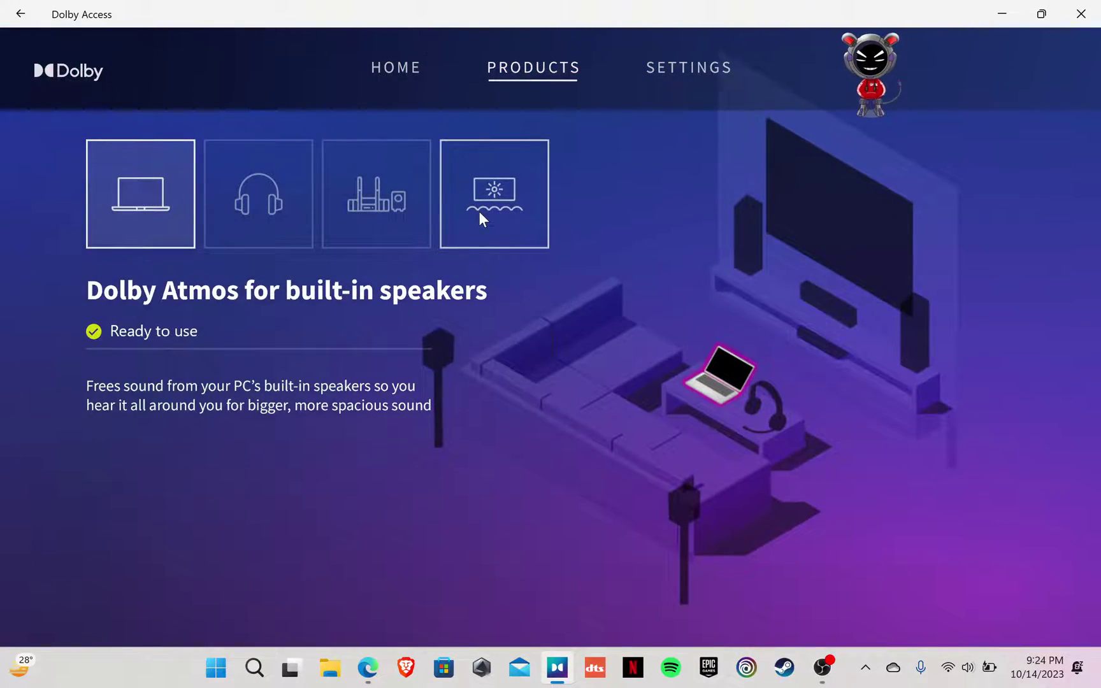
pyautogui.click(479, 211)
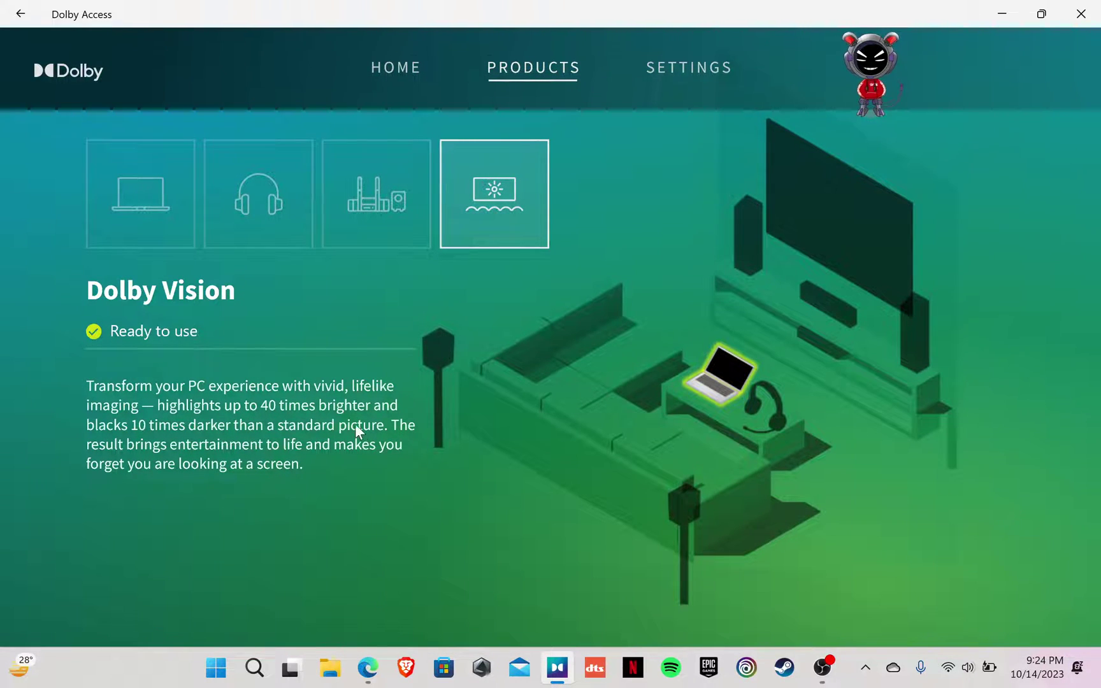
# Switch Dolby Vision picture mode from Bright to Vivid, then return to Products.
pyautogui.click(664, 57)
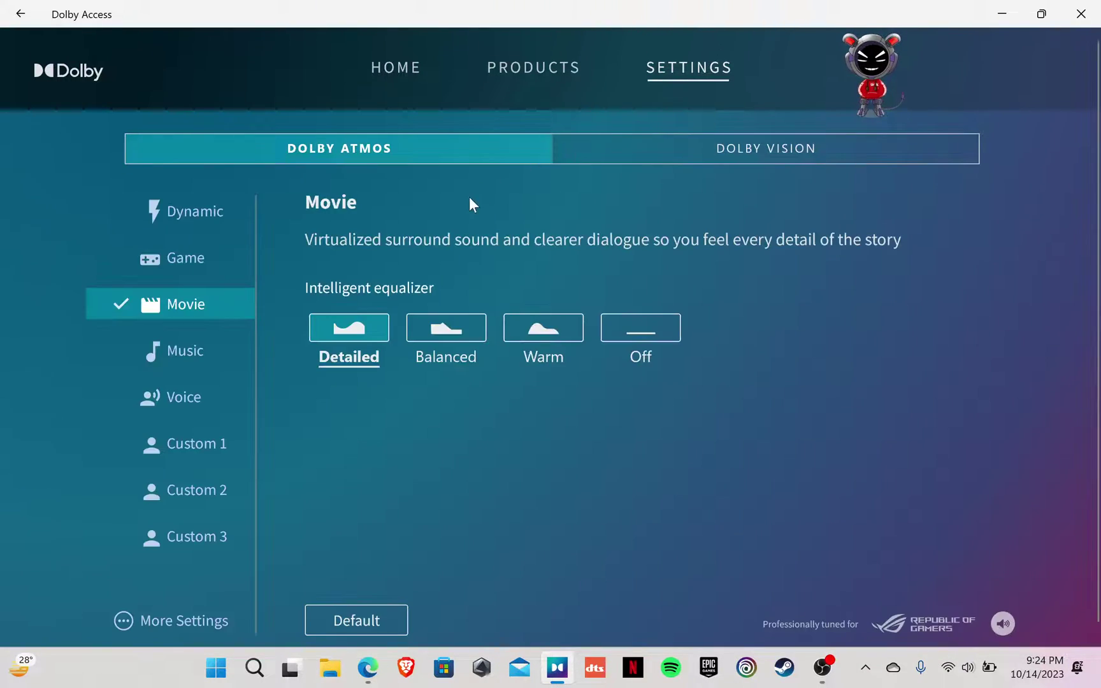
pyautogui.click(814, 161)
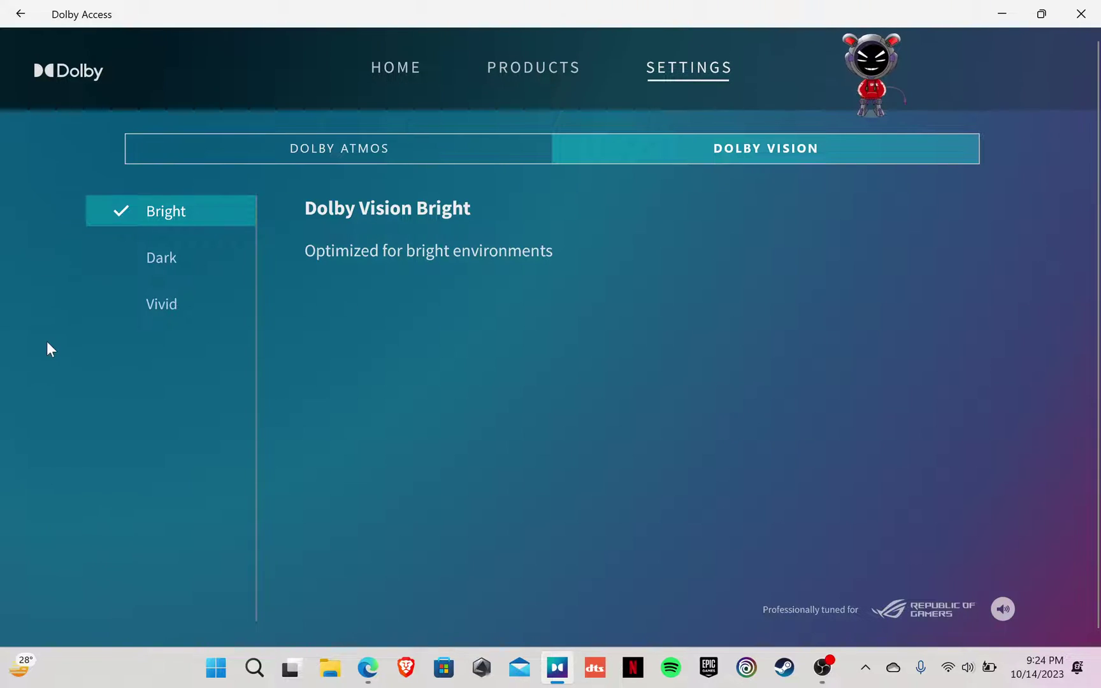
pyautogui.click(177, 262)
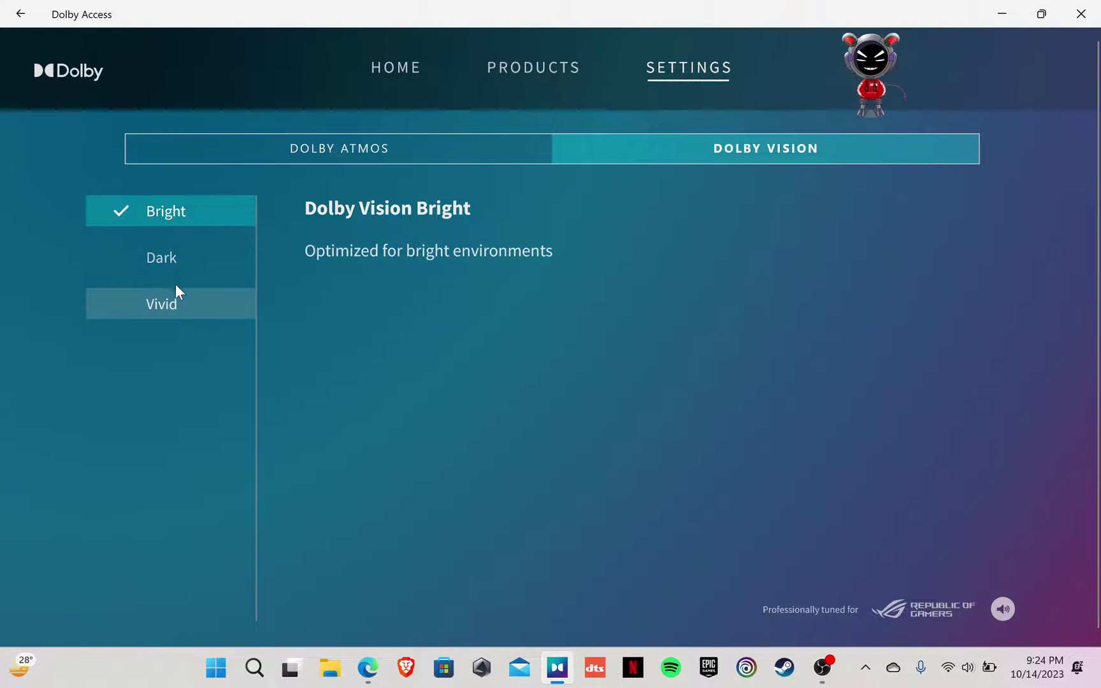
pyautogui.click(179, 305)
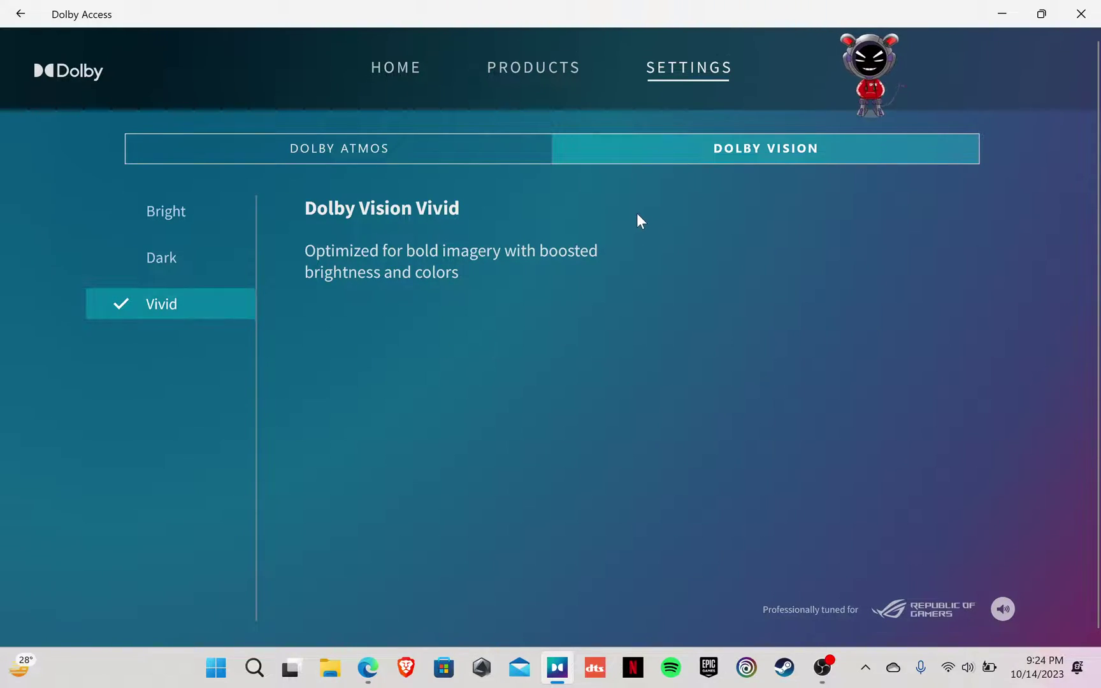
pyautogui.click(551, 66)
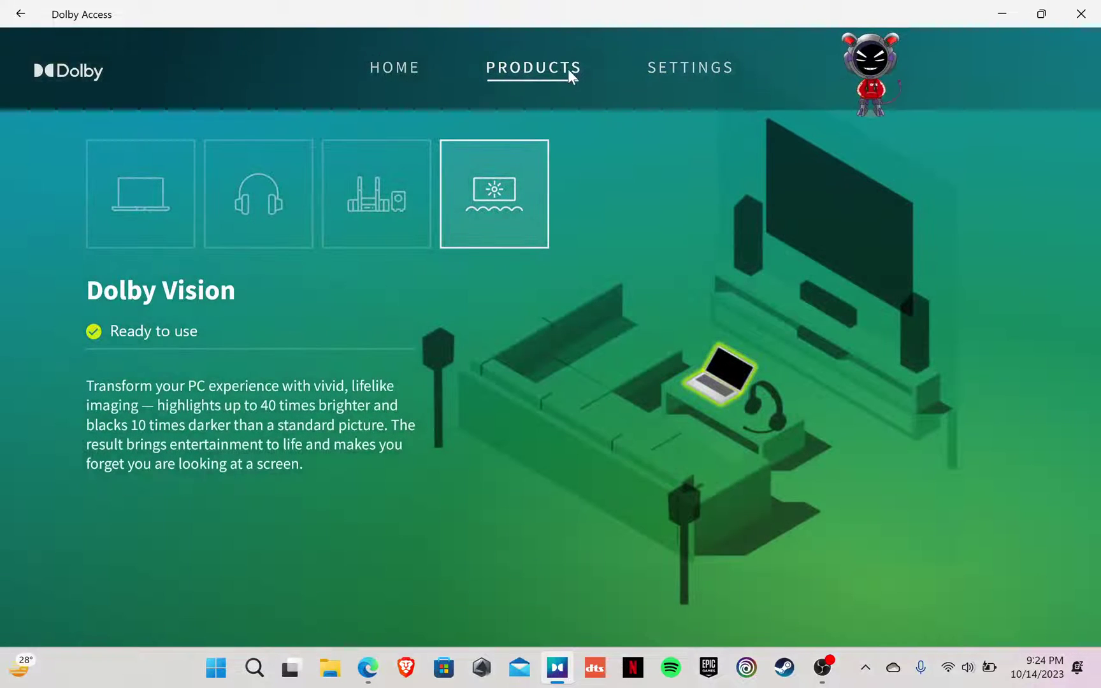